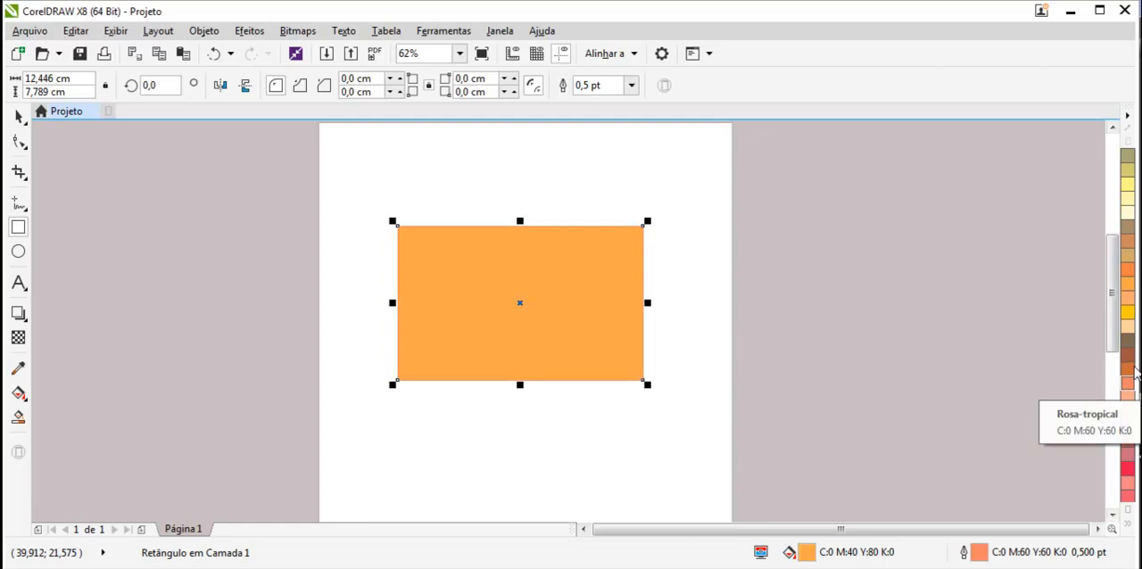
- Give the selected rectangle the outline colour C:0 M:20 Y:40 K:60 and return to the Pick tool
{"action": "right_click", "coordinate": [1128, 342]}
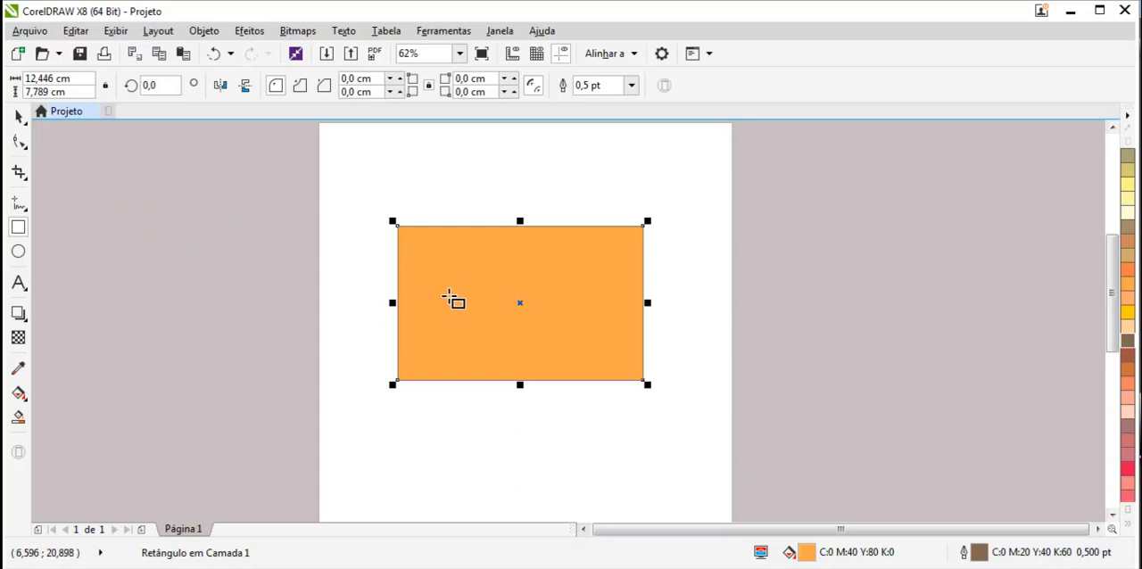
{"action": "left_click", "coordinate": [20, 116]}
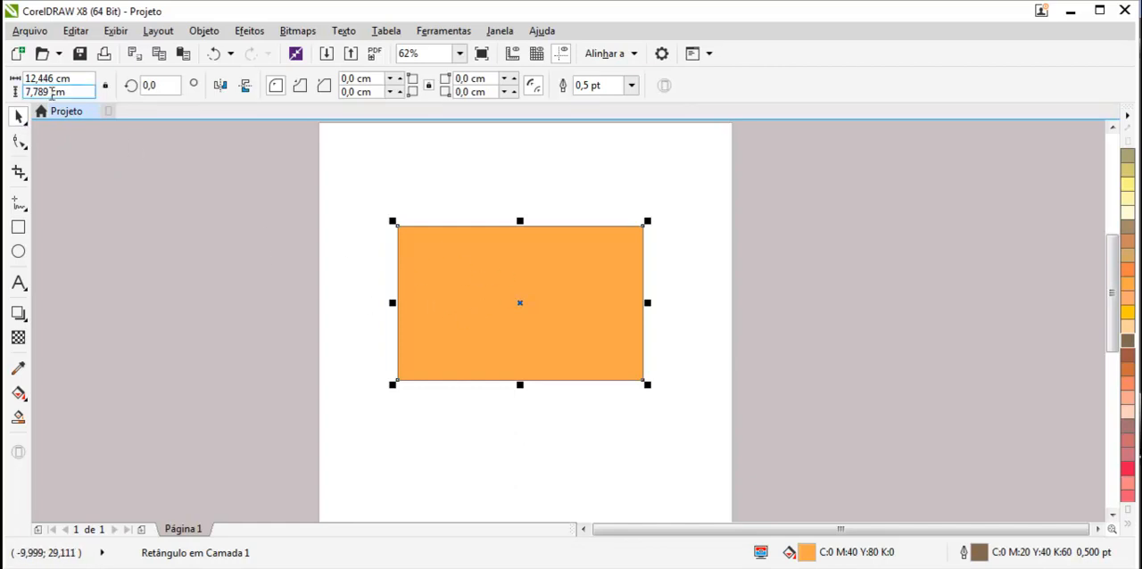
- Change the document's units of measurement to pixels with no object selected
{"action": "left_click_drag", "start_coordinate": [77, 78], "coordinate": [28, 78]}
{"action": "left_click", "coordinate": [57, 91]}
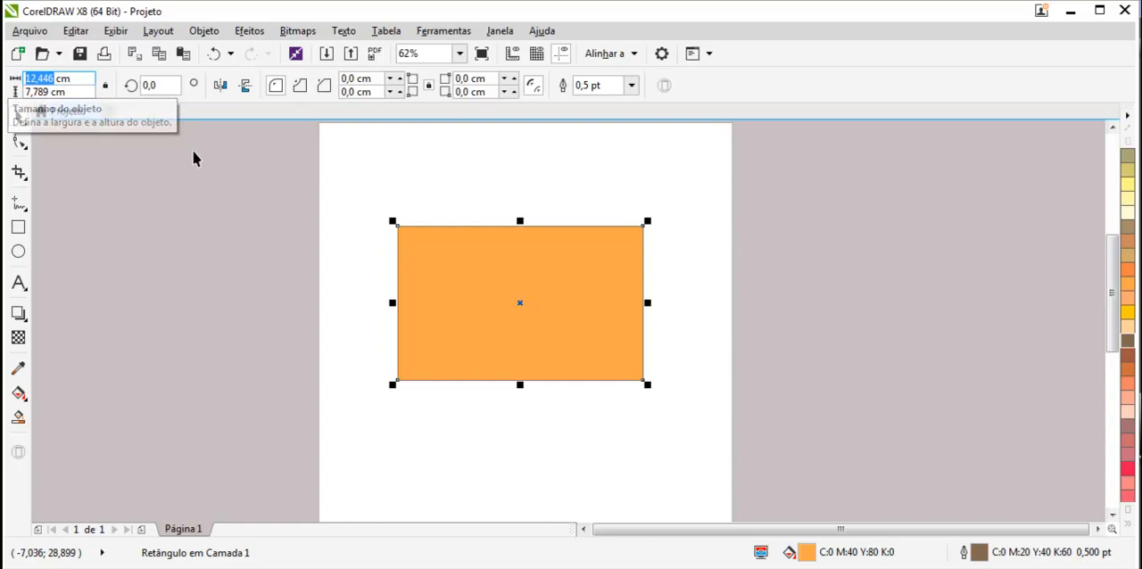
{"action": "left_click", "coordinate": [249, 220]}
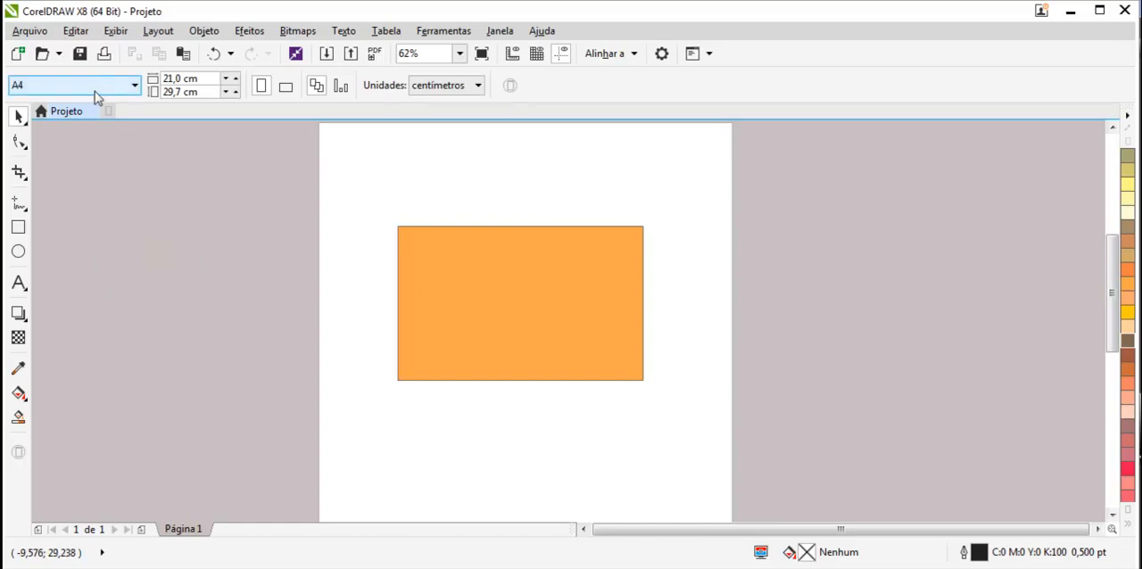
{"action": "left_click", "coordinate": [446, 88]}
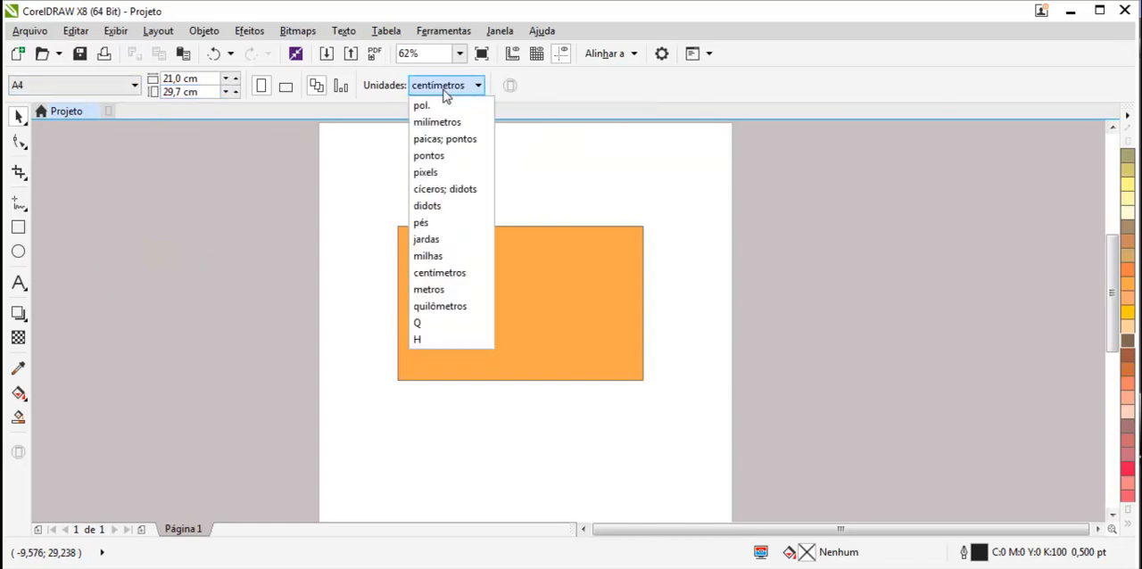
{"action": "left_click", "coordinate": [448, 172]}
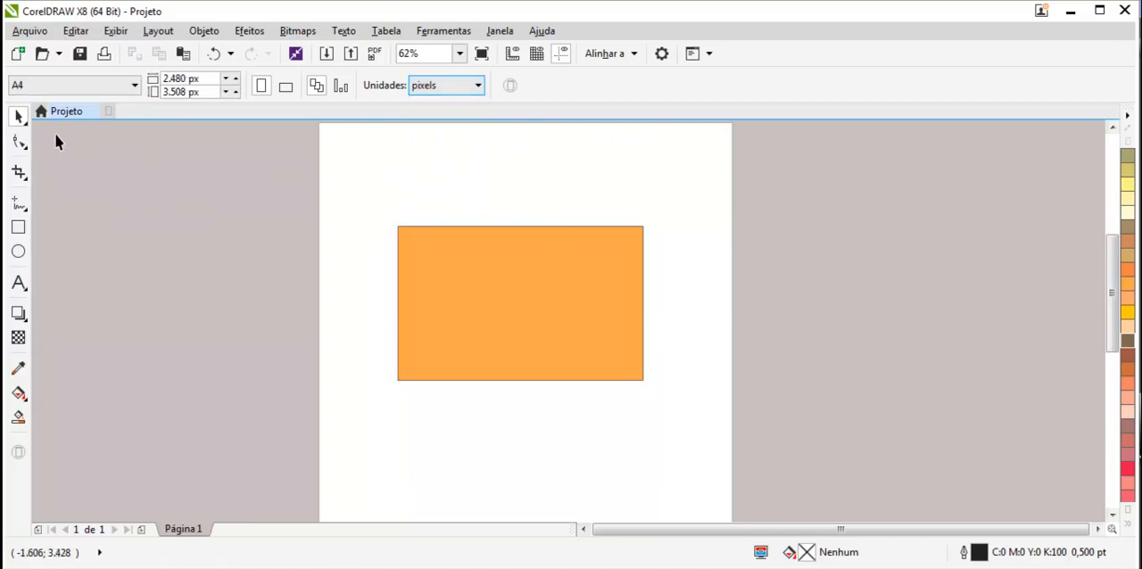
- Select the orange rectangle and try widths of 2 px and 800 px
{"action": "left_click", "coordinate": [427, 263]}
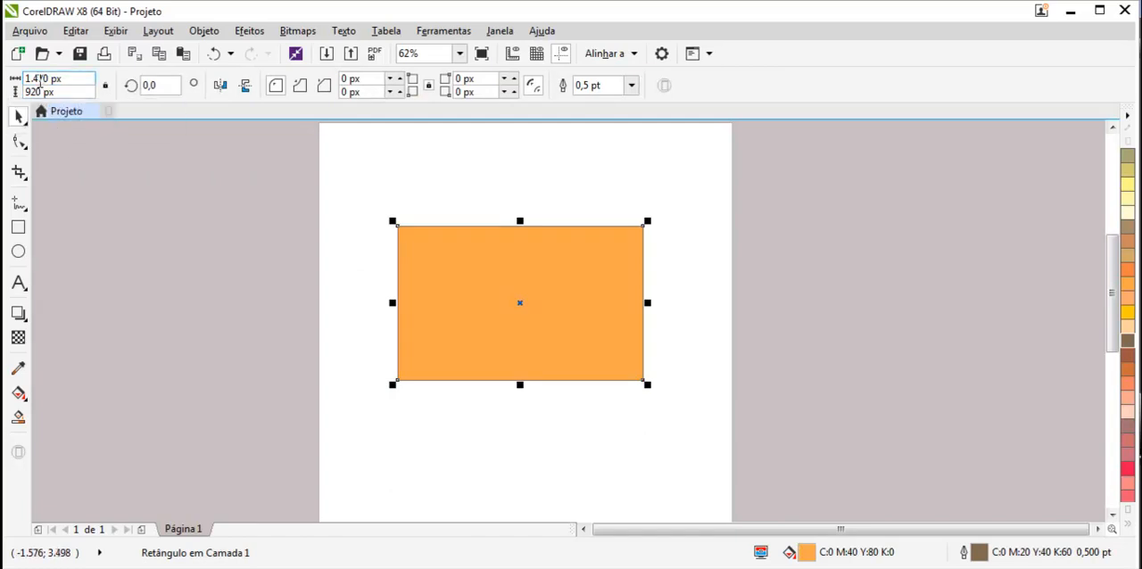
{"action": "left_click_drag", "start_coordinate": [49, 79], "coordinate": [24, 78]}
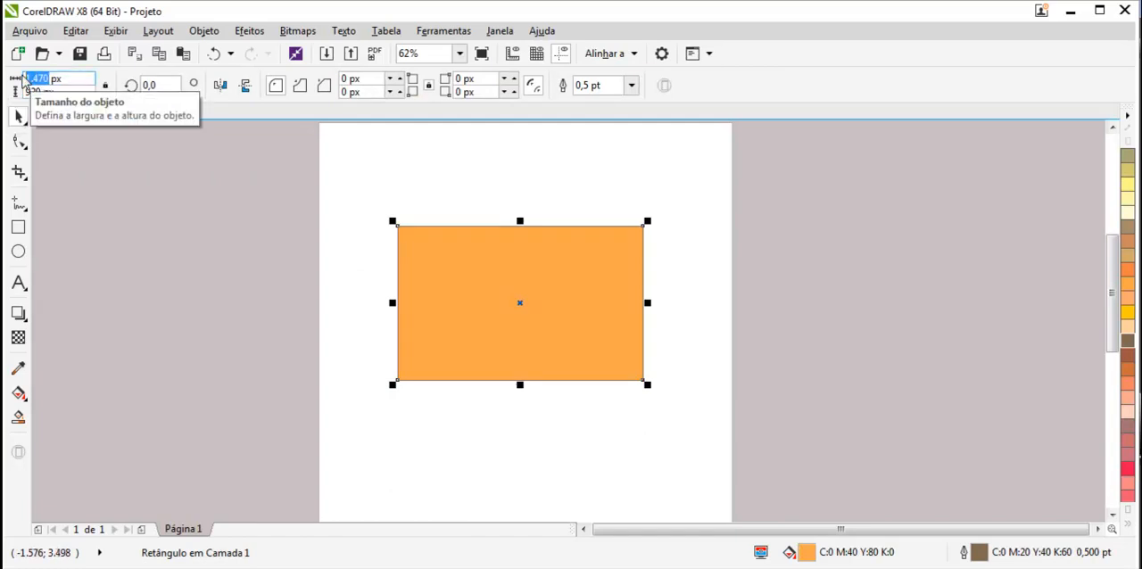
{"action": "type", "text": "2"}
{"action": "key", "text": "Return"}
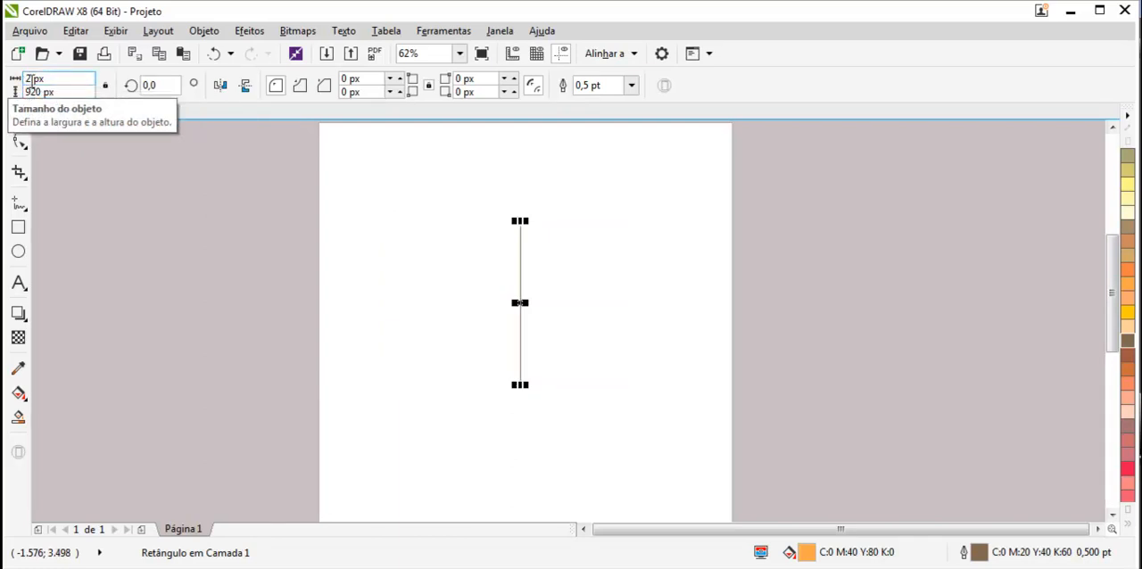
{"action": "double_click", "coordinate": [28, 78]}
{"action": "type", "text": "8"}
{"action": "type", "text": "00"}
{"action": "key", "text": "Return"}
- Set the rectangle's width to 1.500 px
{"action": "double_click", "coordinate": [34, 79]}
{"action": "type", "text": "1.500"}
{"action": "key", "text": "Return"}
- Set the rectangle's height to 1.000 px
{"action": "left_click_drag", "start_coordinate": [71, 91], "coordinate": [8, 98]}
{"action": "type", "text": "1."}
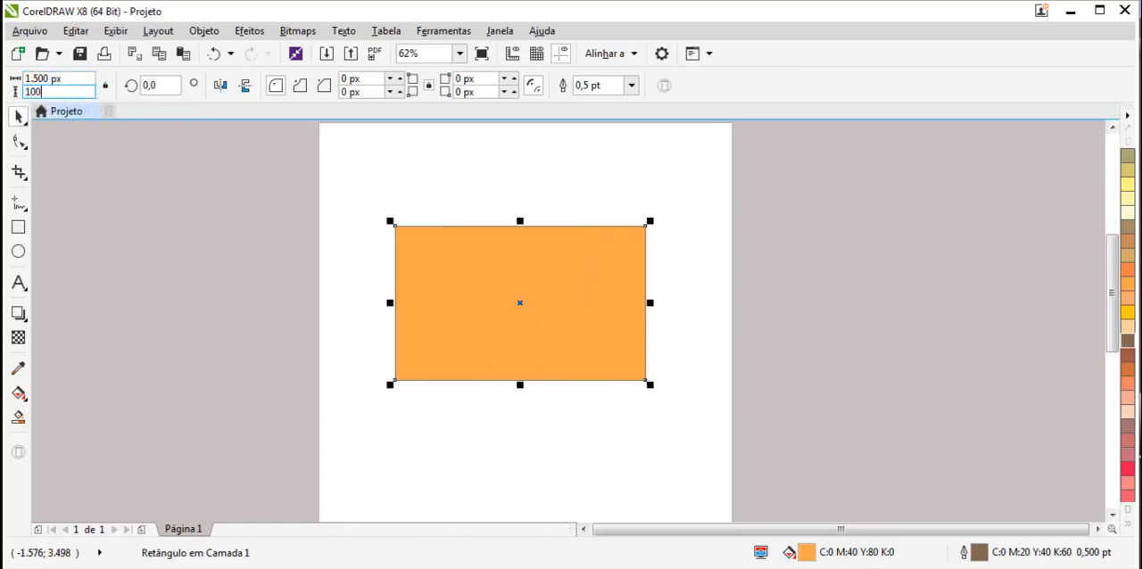
{"action": "type", "text": "000"}
{"action": "key", "text": "Return"}
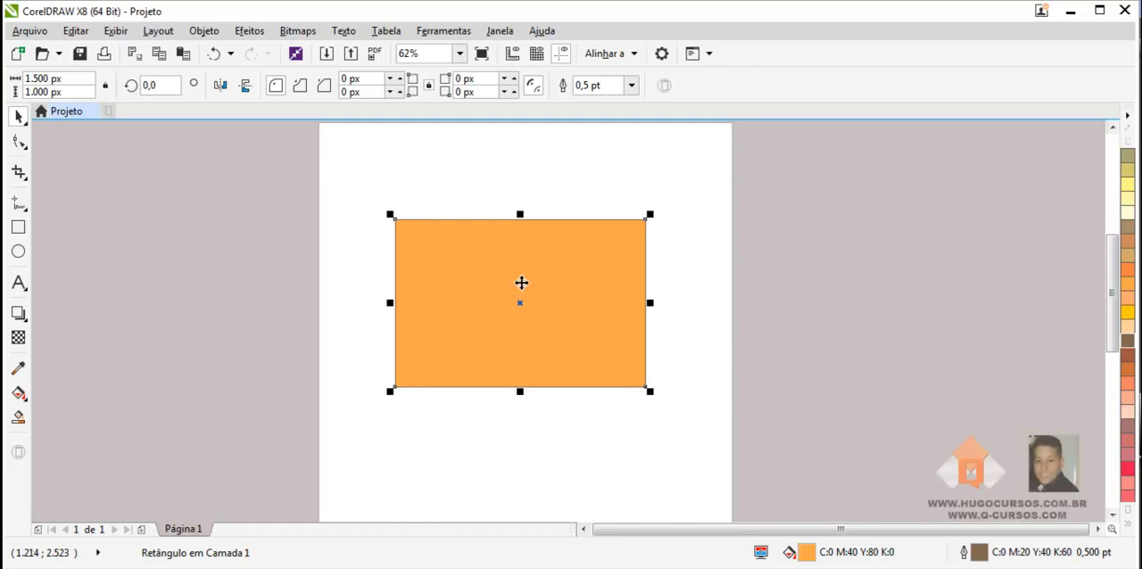
- Skew the rectangle horizontally into a parallelogram about 2.293 px wide and shift it back towards the page centre
{"action": "left_click", "coordinate": [521, 267]}
{"action": "left_click_drag", "start_coordinate": [519, 215], "coordinate": [651, 217]}
{"action": "left_click_drag", "start_coordinate": [622, 272], "coordinate": [582, 273]}
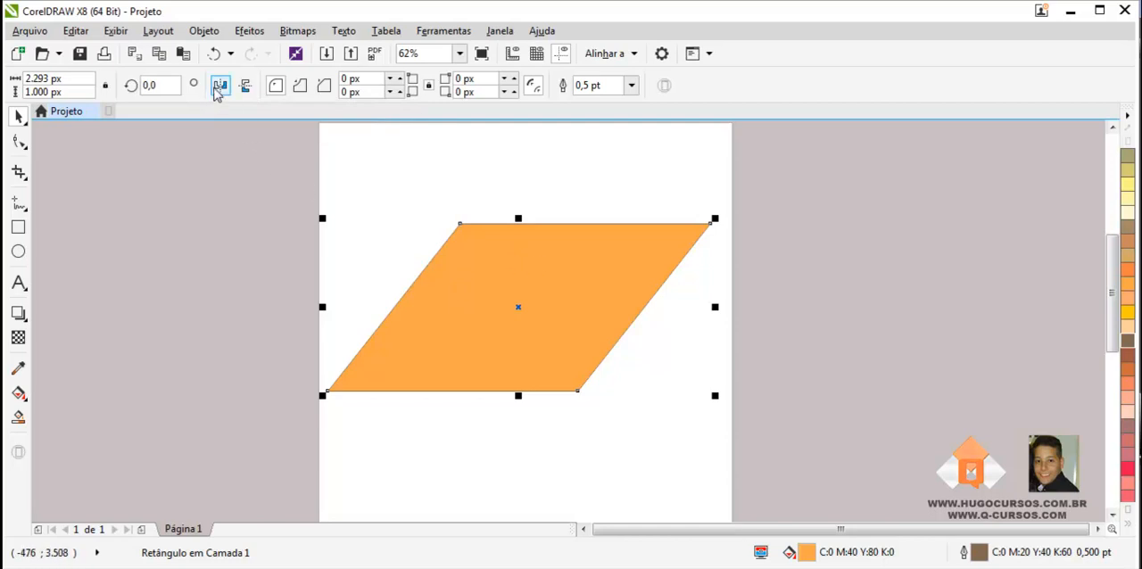
- Mirror the parallelogram horizontally back and forth four times
{"action": "left_click", "coordinate": [220, 85]}
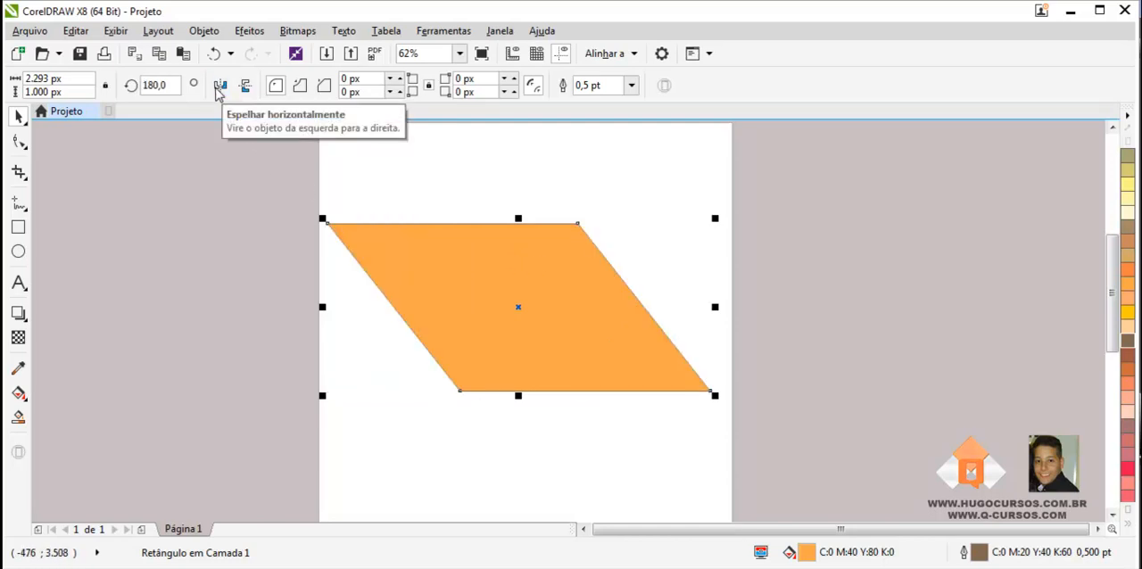
{"action": "left_click", "coordinate": [219, 87]}
{"action": "left_click", "coordinate": [219, 85]}
{"action": "left_click", "coordinate": [219, 86]}
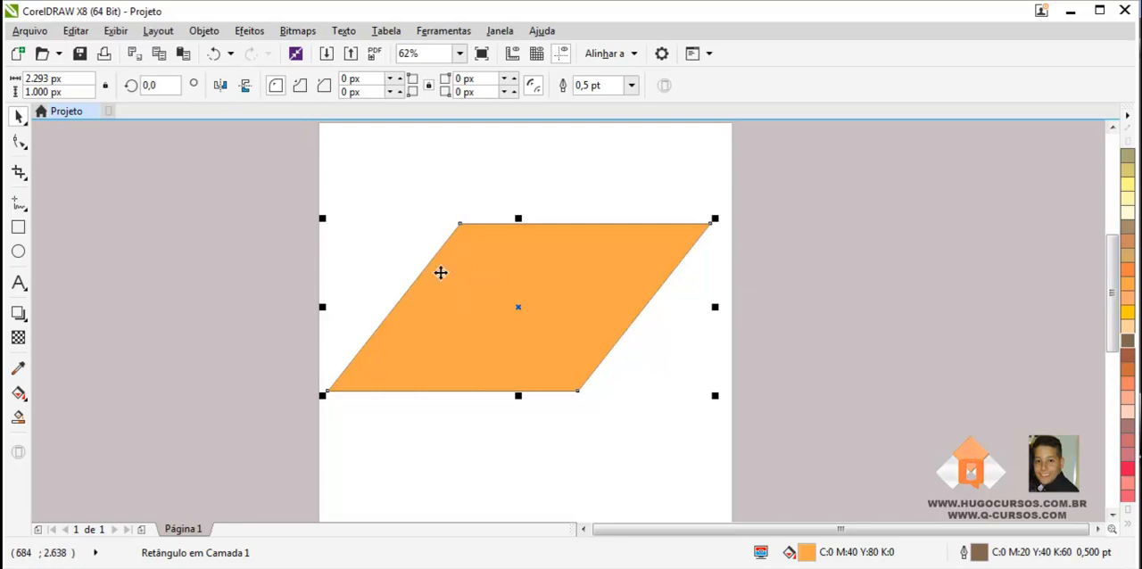
- Mirror the parallelogram vertically back and forth four times
{"action": "left_click", "coordinate": [442, 272]}
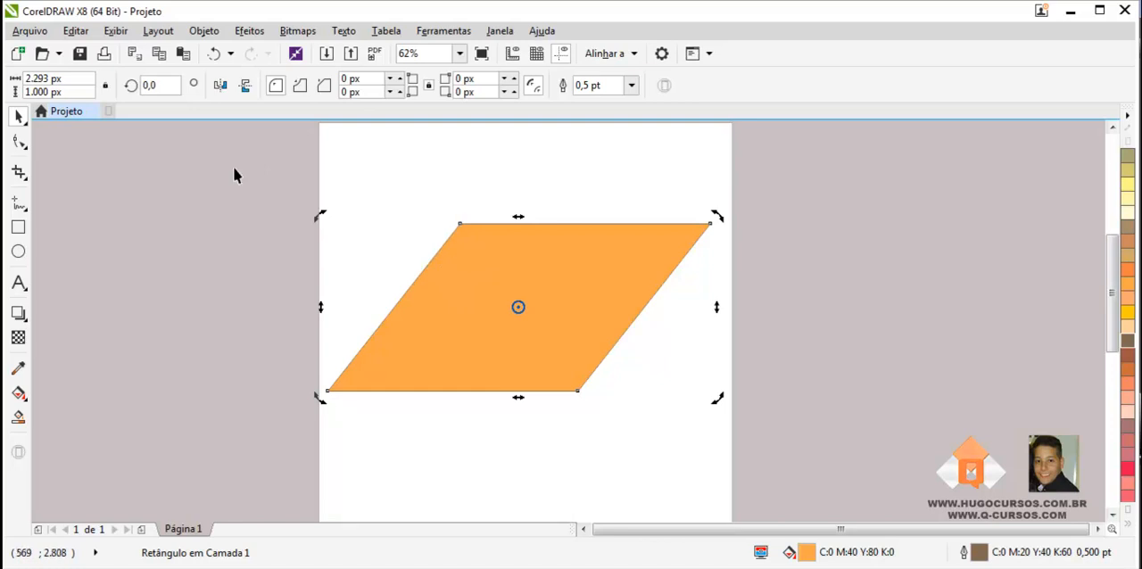
{"action": "left_click", "coordinate": [247, 86]}
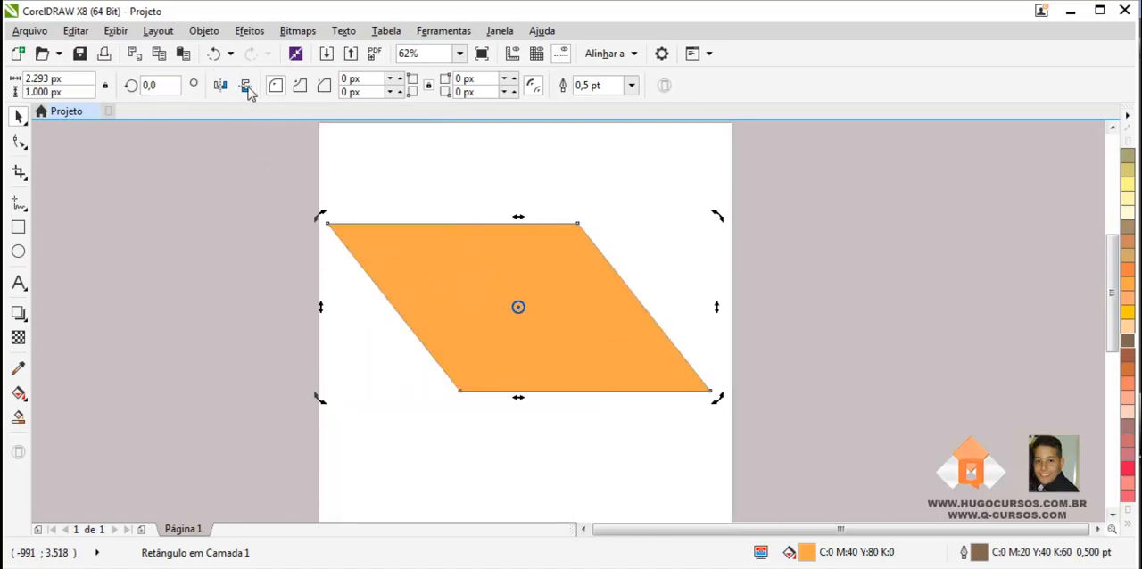
{"action": "left_click", "coordinate": [246, 87]}
{"action": "left_click", "coordinate": [246, 87]}
{"action": "left_click", "coordinate": [246, 87]}
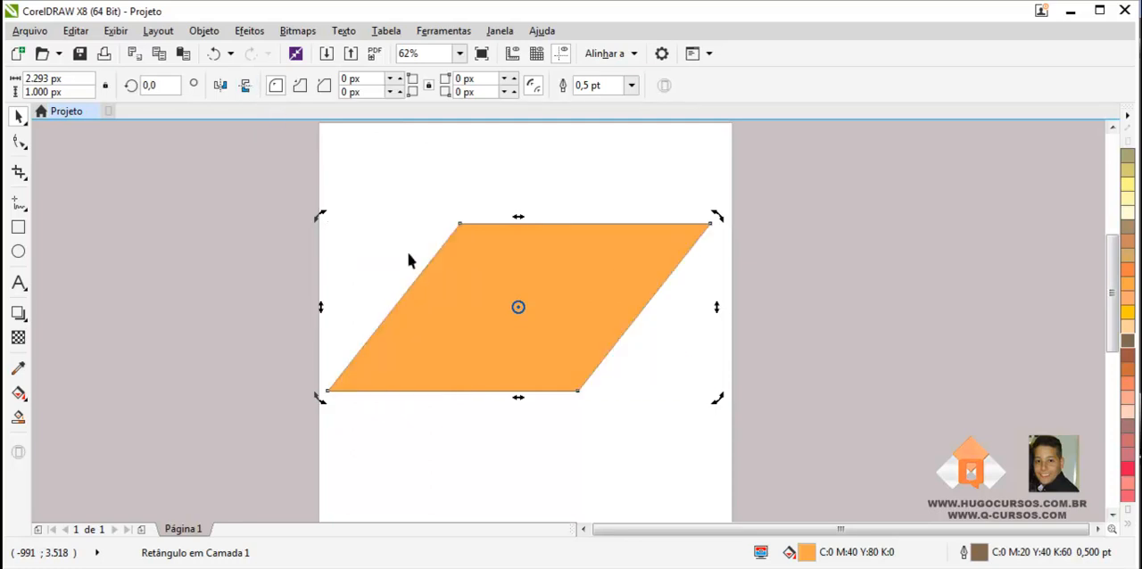
- Undo all the mirroring, the move and the horizontal skew of the rectangle
{"action": "left_click", "coordinate": [218, 58]}
{"action": "left_click", "coordinate": [218, 57]}
{"action": "left_click", "coordinate": [218, 57]}
{"action": "left_click", "coordinate": [218, 57]}
{"action": "left_click", "coordinate": [217, 57]}
{"action": "left_click", "coordinate": [217, 57]}
{"action": "left_click", "coordinate": [218, 57]}
{"action": "left_click", "coordinate": [217, 58]}
{"action": "left_click", "coordinate": [218, 57]}
{"action": "left_click", "coordinate": [218, 57]}
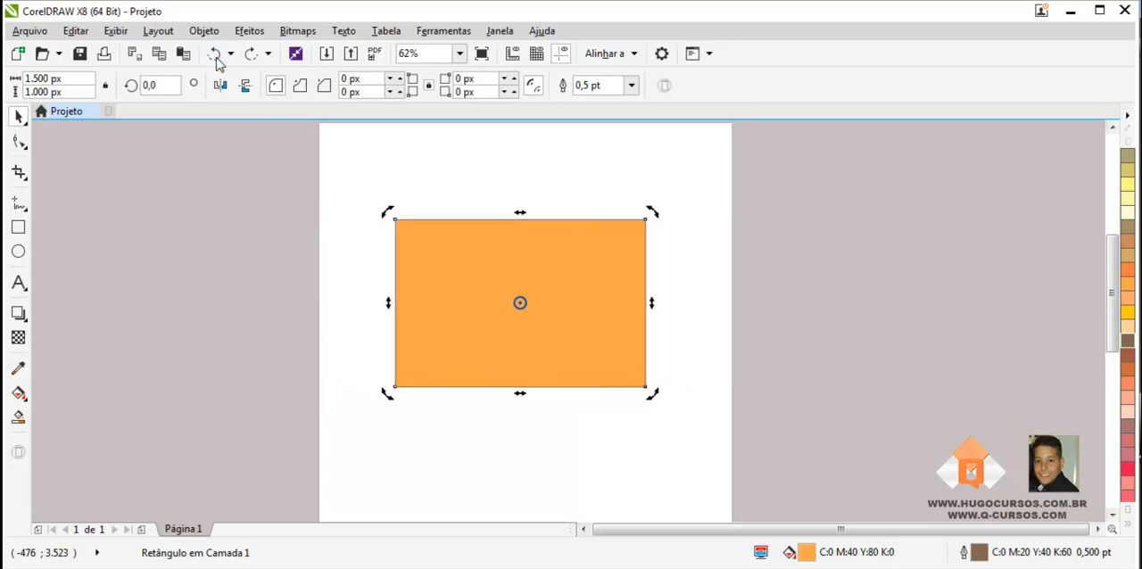
- Skew the rectangle vertically to a height of about 1.881 px and mirror it vertically several times
{"action": "left_click_drag", "start_coordinate": [651, 303], "coordinate": [633, 455]}
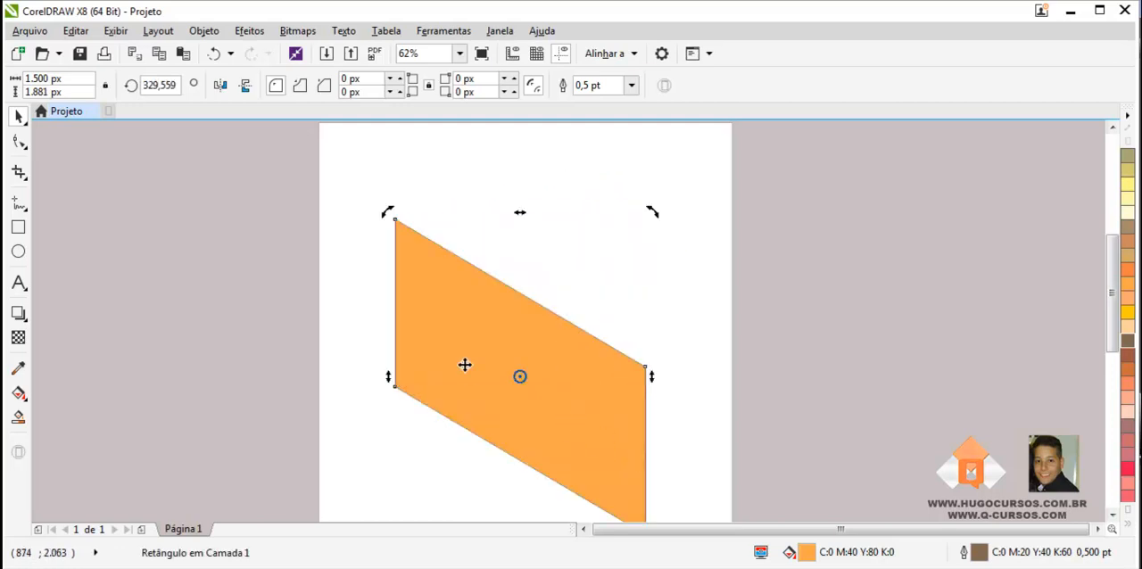
{"action": "left_click", "coordinate": [246, 85]}
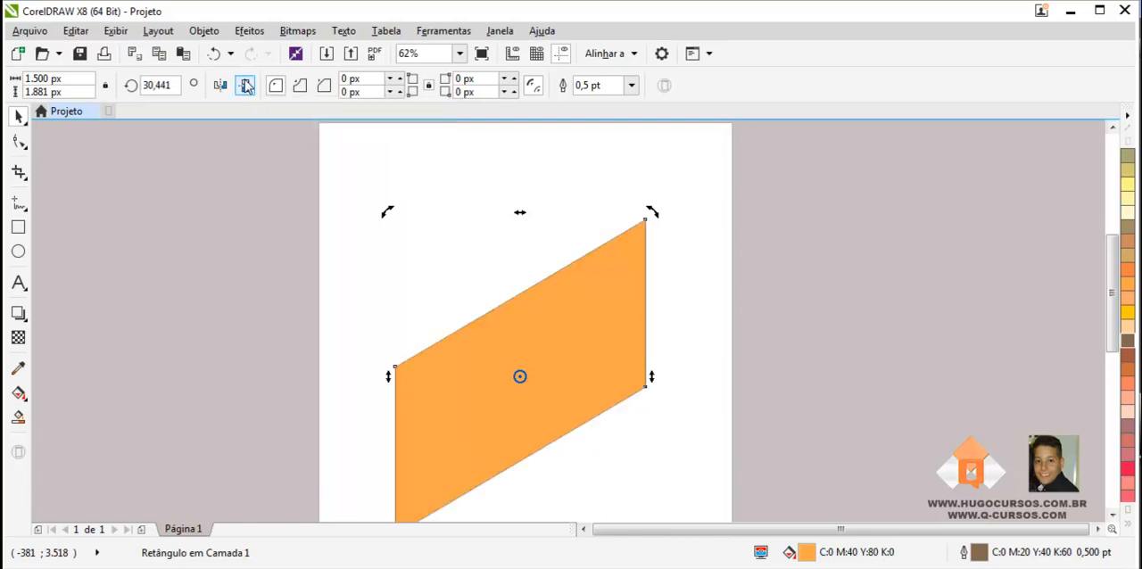
{"action": "left_click", "coordinate": [246, 85]}
{"action": "left_click", "coordinate": [246, 84]}
{"action": "left_click", "coordinate": [246, 85]}
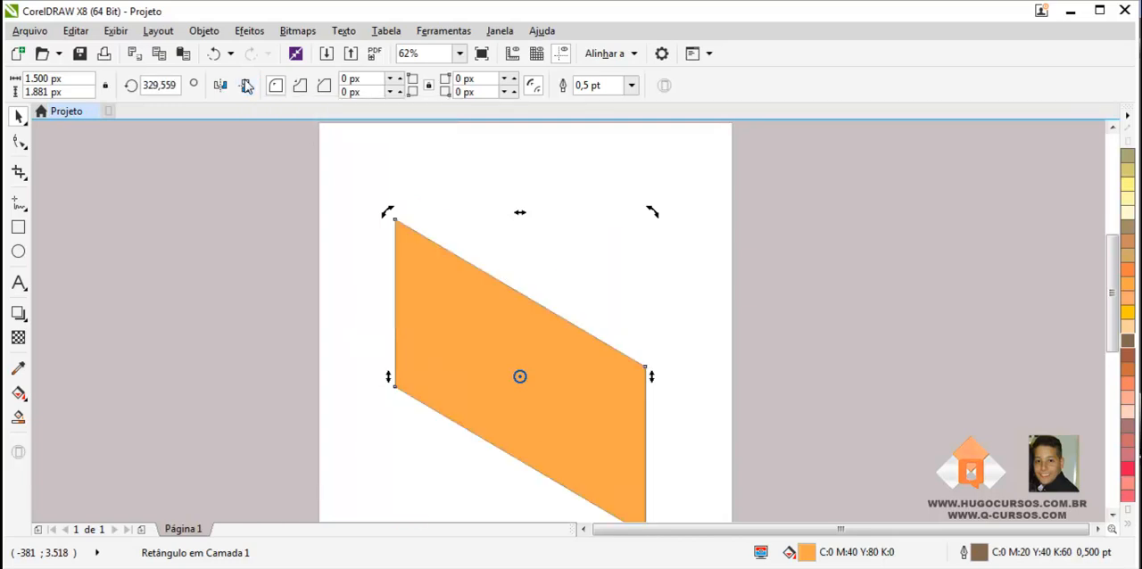
{"action": "left_click", "coordinate": [246, 85]}
{"action": "left_click", "coordinate": [246, 85]}
- Undo the vertical mirroring, the vertical skew and the last height change of the rectangle
{"action": "key", "text": "ctrl+z"}
{"action": "key", "text": "ctrl+z"}
{"action": "key", "text": "ctrl+z"}
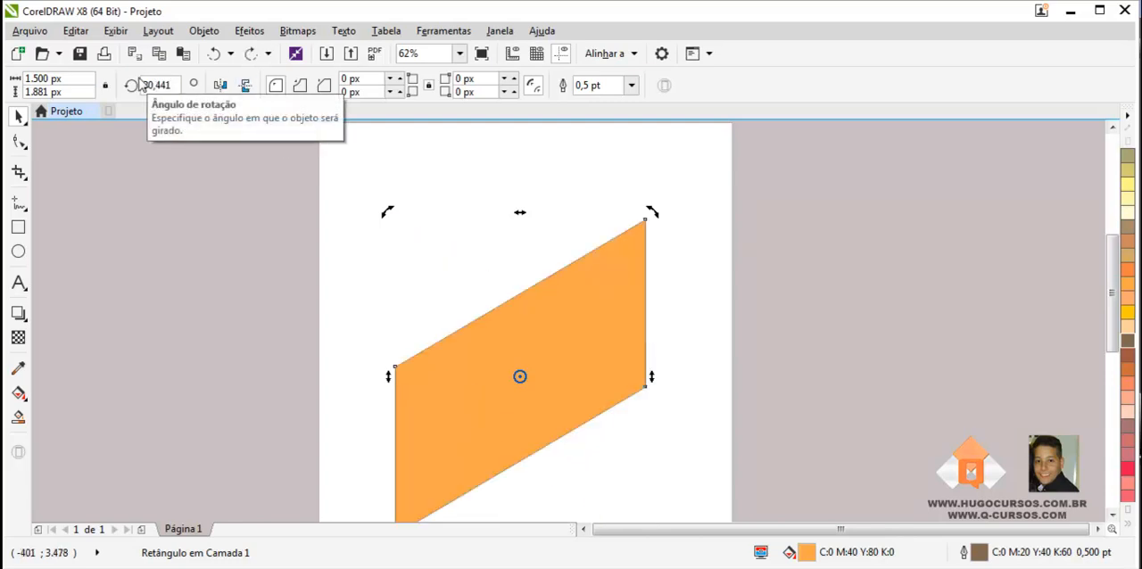
{"action": "key", "text": "ctrl+z"}
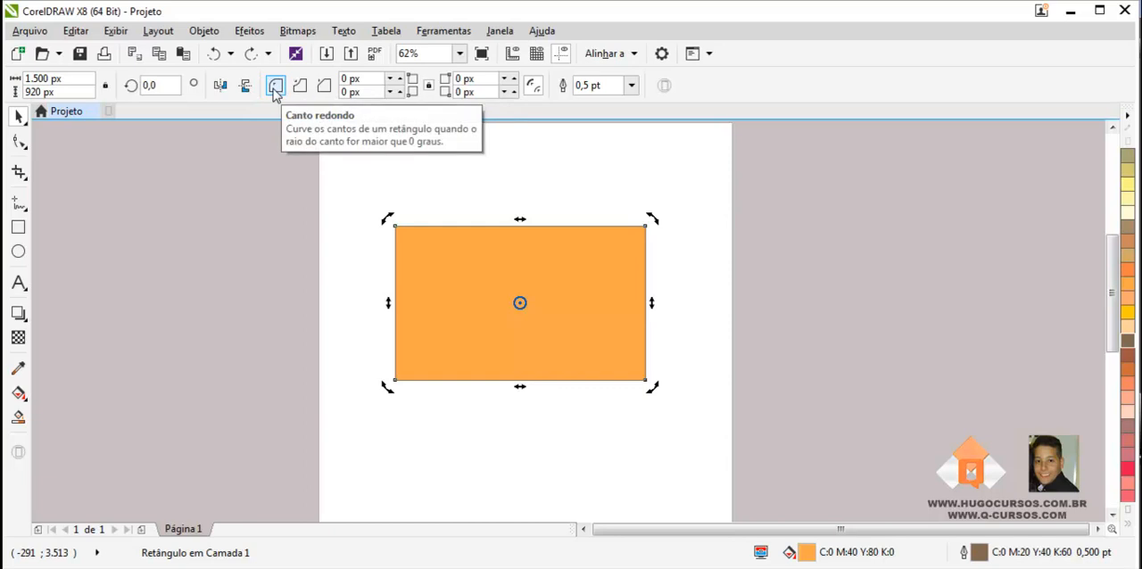
- Round all four corners of the rectangle with a radius of 20 px
{"action": "scroll", "coordinate": [276, 93], "scroll_direction": "up", "scroll_amount": 1}
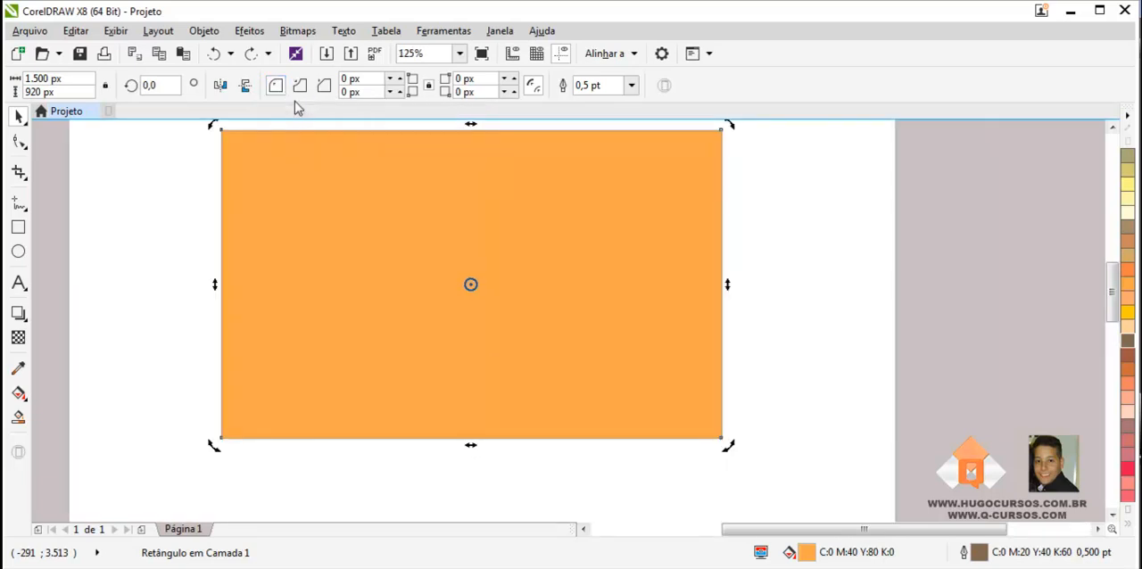
{"action": "scroll", "coordinate": [402, 227], "scroll_direction": "down", "scroll_amount": 1}
{"action": "scroll", "coordinate": [433, 220], "scroll_direction": "up", "scroll_amount": 1}
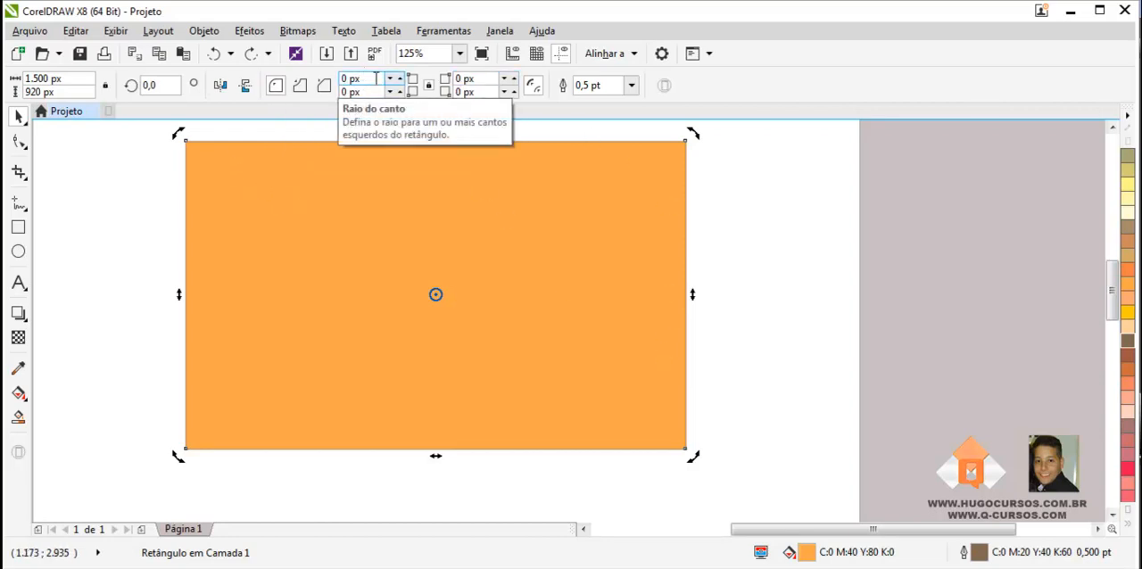
{"action": "left_click", "coordinate": [348, 79]}
{"action": "type", "text": "20"}
{"action": "key", "text": "Return"}
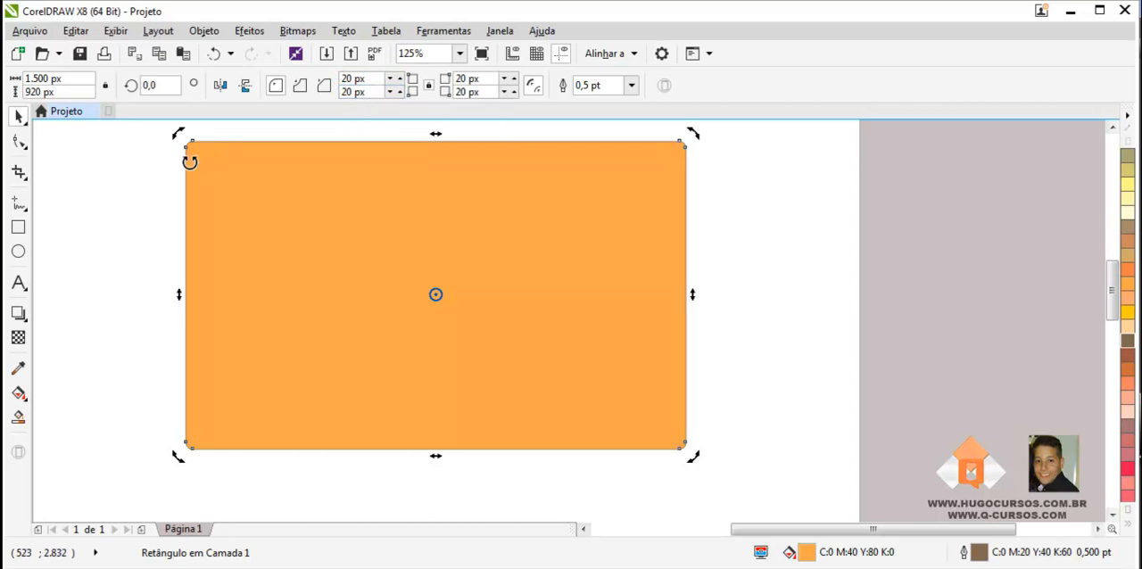
- Set the radius of all four rounded corners to 50 px and deselect the rectangle
{"action": "left_click_drag", "start_coordinate": [351, 78], "coordinate": [337, 76]}
{"action": "type", "text": "50"}
{"action": "key", "text": "Return"}
{"action": "left_click", "coordinate": [758, 379]}
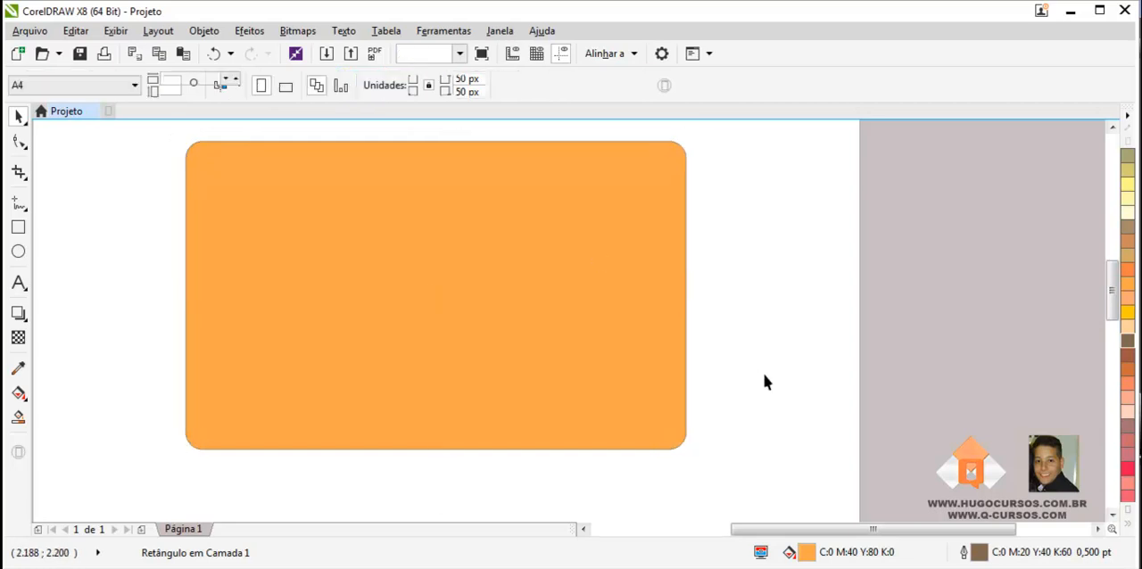
- Edit the rectangle's corners separately, setting the bottom-left, bottom-right and top-right corner radii to 0 px
{"action": "left_click", "coordinate": [443, 307]}
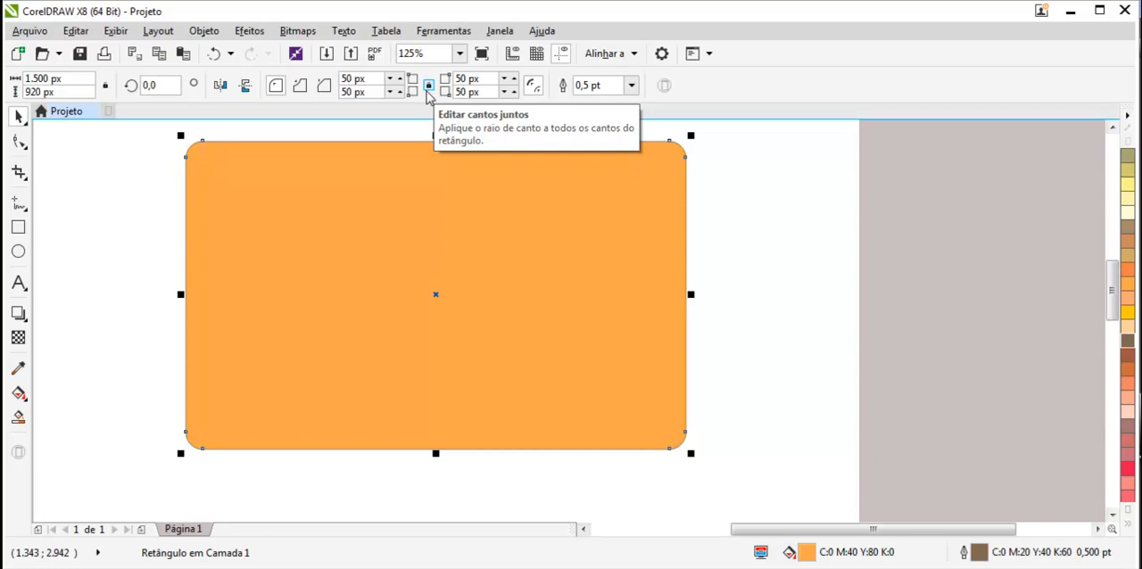
{"action": "left_click", "coordinate": [367, 93]}
{"action": "type", "text": "0"}
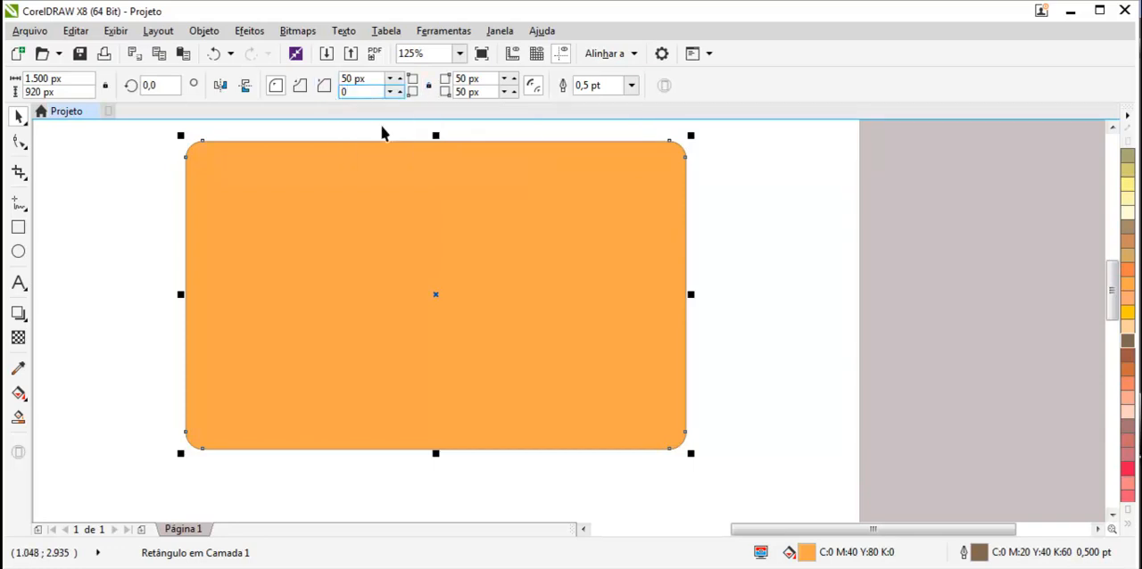
{"action": "key", "text": "Return"}
{"action": "left_click", "coordinate": [453, 93]}
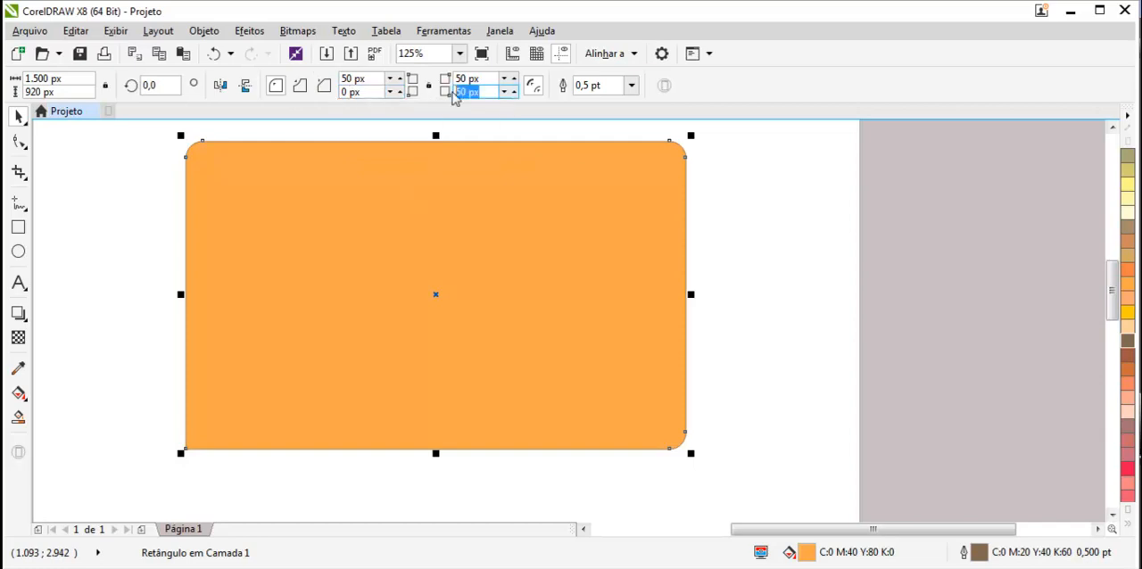
{"action": "type", "text": "0"}
{"action": "key", "text": "Return"}
{"action": "left_click", "coordinate": [439, 81]}
{"action": "type", "text": "0"}
{"action": "key", "text": "Return"}
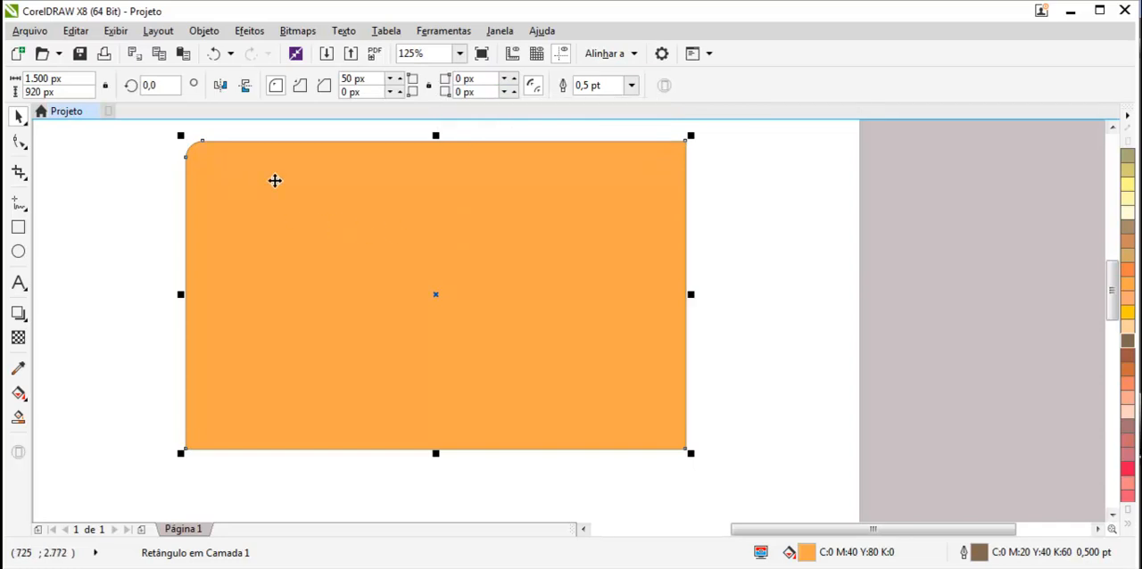
- Set the radius of the rectangle's top-left corner to 120 px
{"action": "left_click", "coordinate": [357, 78]}
{"action": "type", "text": "120"}
{"action": "key", "text": "Return"}
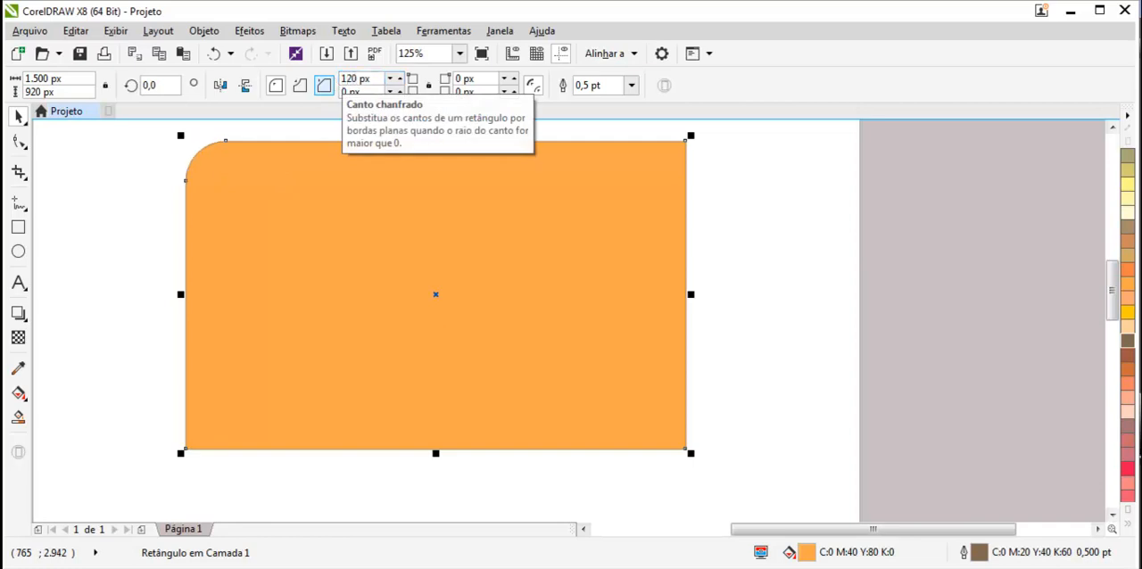
{"action": "left_click", "coordinate": [428, 87]}
- Try the scalloped corner style on the rectangle, and change its corner style to chamfered
{"action": "left_click", "coordinate": [300, 87]}
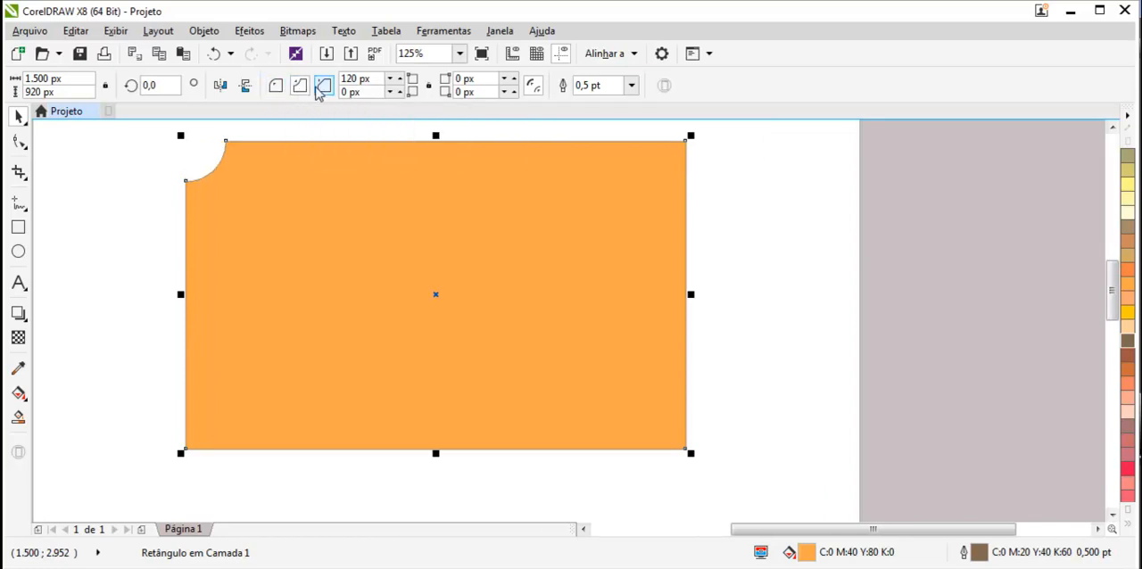
{"action": "left_click", "coordinate": [323, 87]}
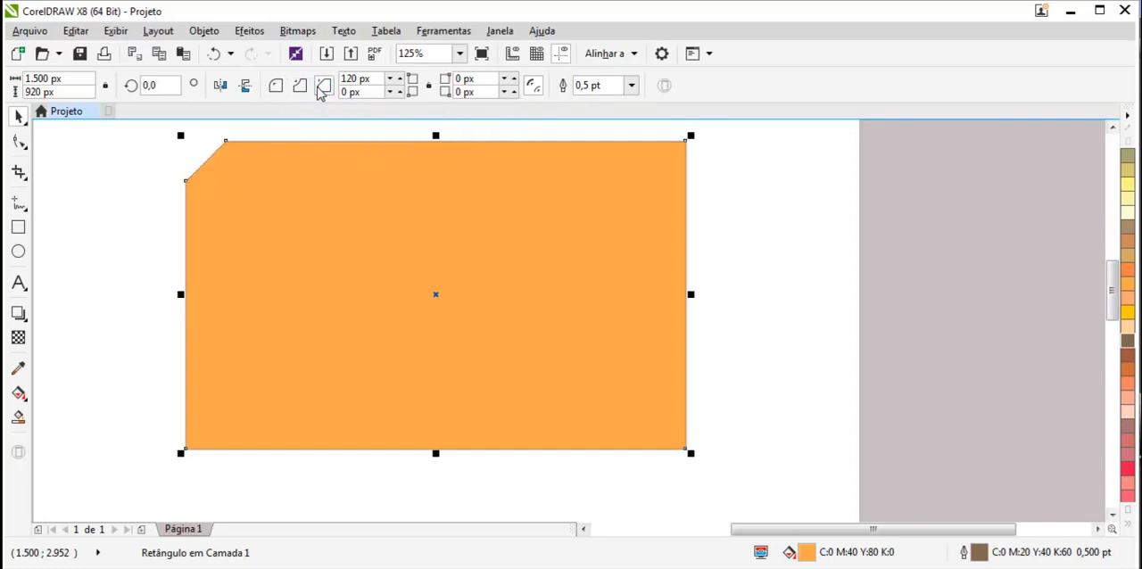
- Try the scalloped corner style on the rectangle again, and return its corner style to rounded
{"action": "left_click", "coordinate": [301, 90]}
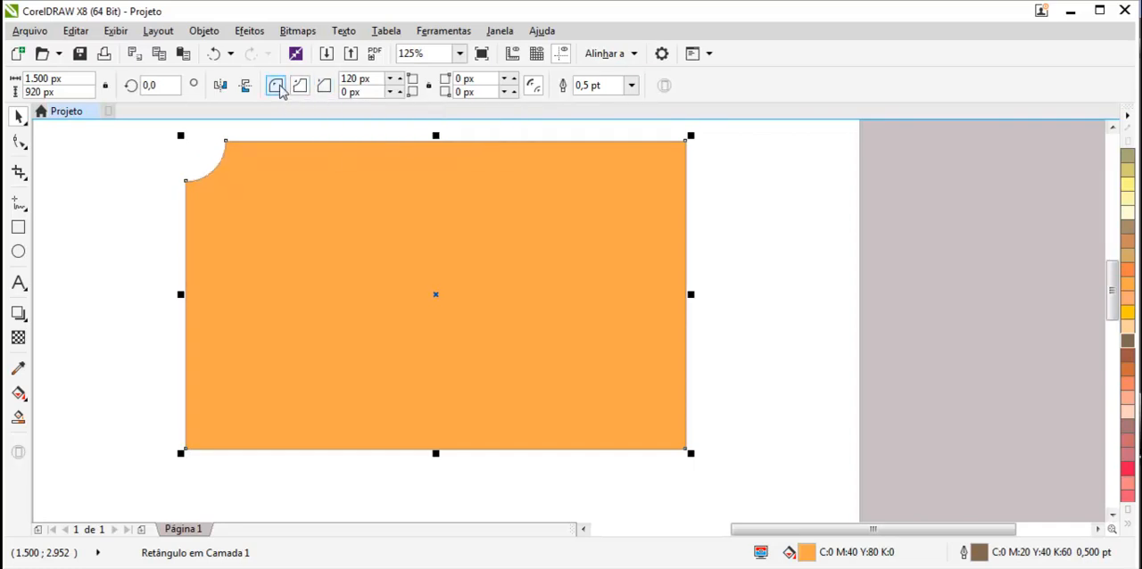
{"action": "left_click", "coordinate": [279, 92]}
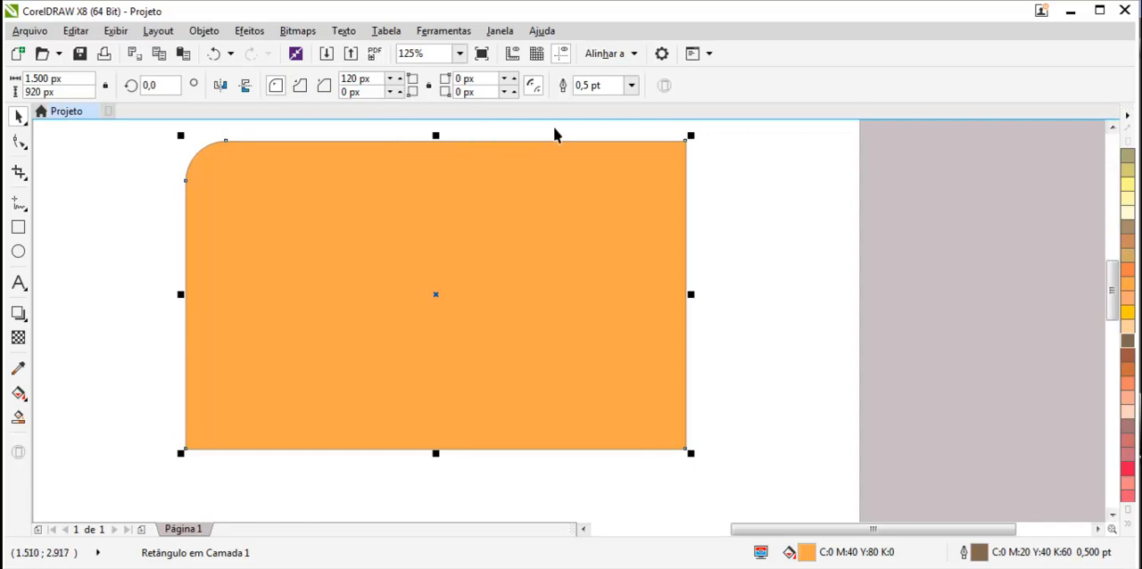
- Set the rectangle's outline width to 10 pt
{"action": "left_click", "coordinate": [632, 86]}
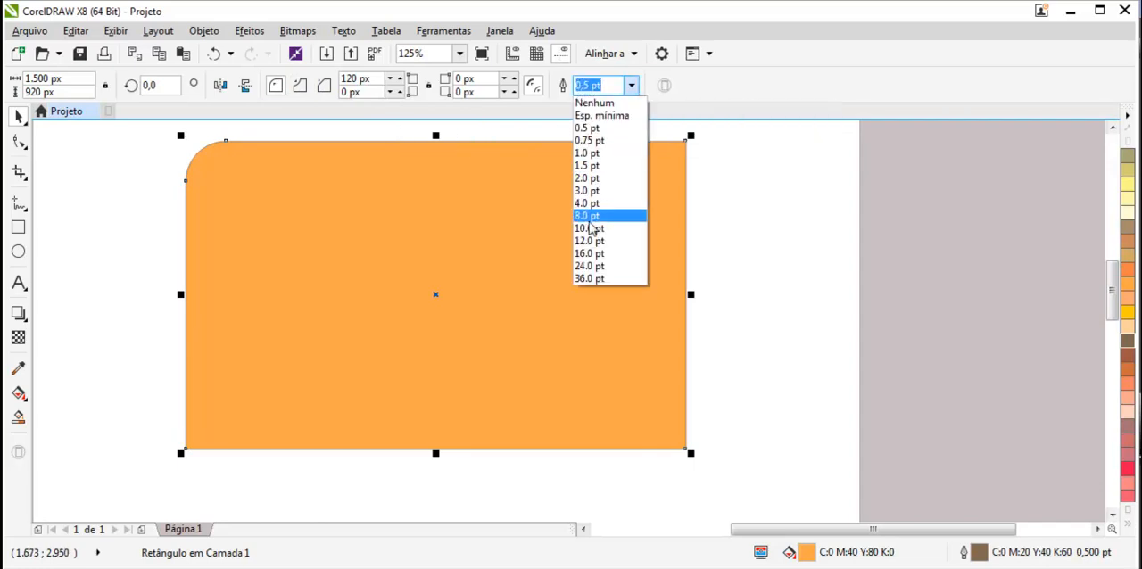
{"action": "key", "text": "Escape"}
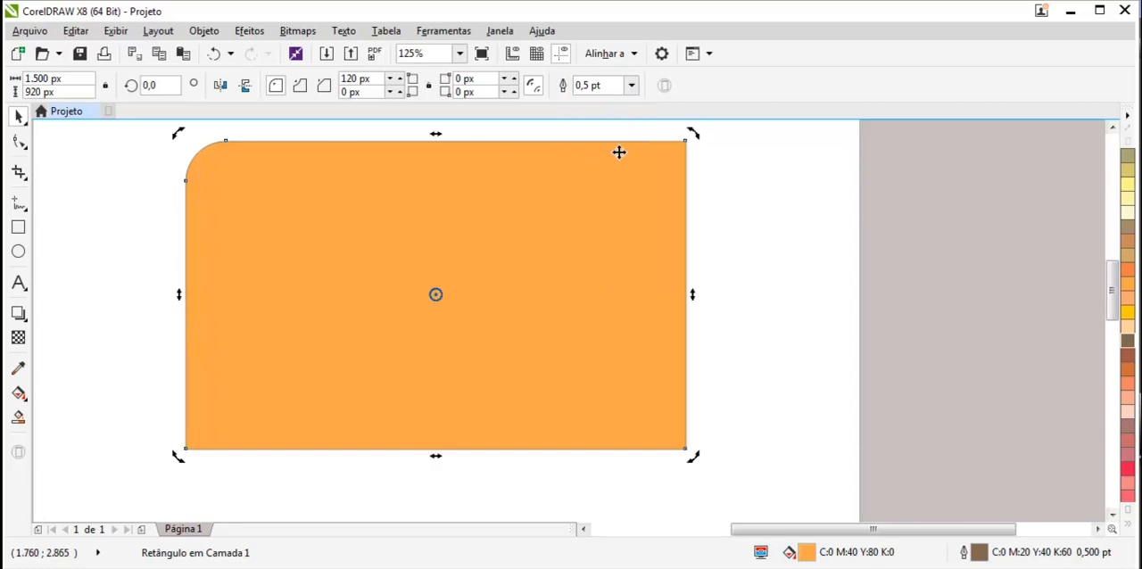
{"action": "left_click", "coordinate": [631, 86]}
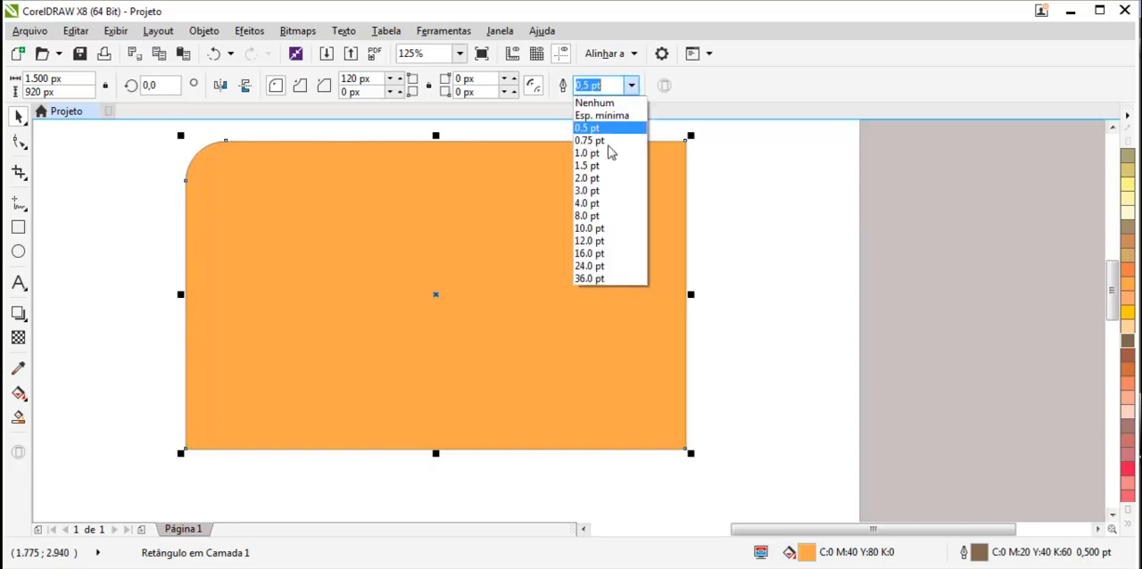
{"action": "left_click", "coordinate": [598, 231]}
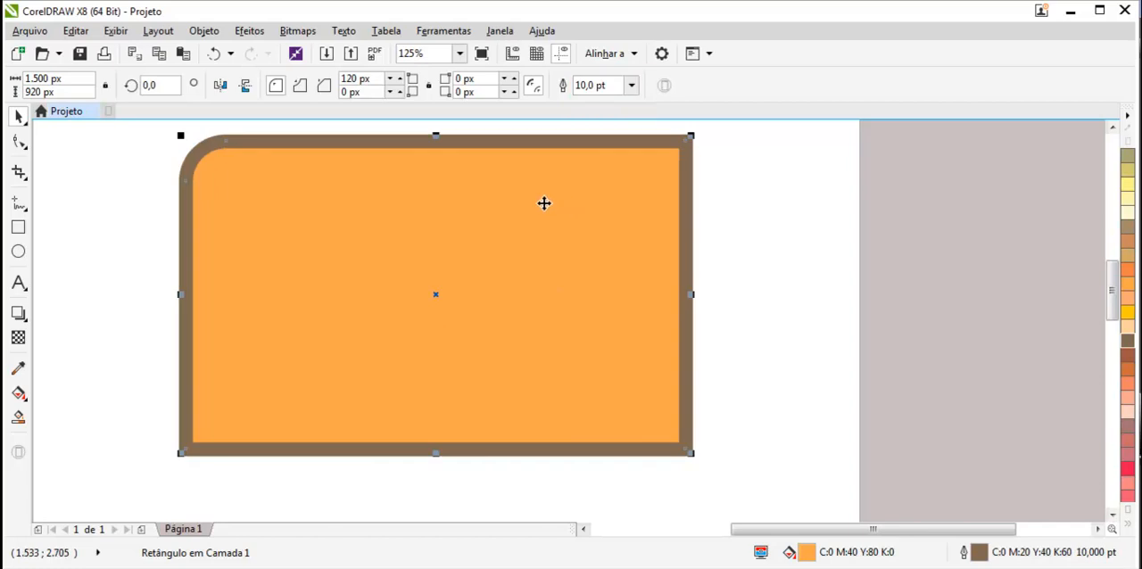